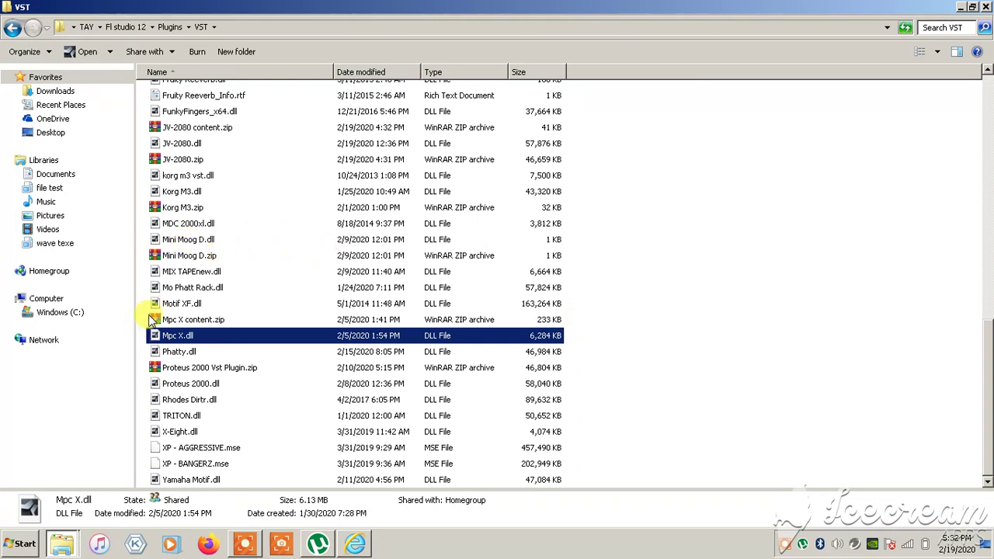
# Step: Copy Mpc X content.zip and Mpc X.dll from the FL Studio VST folder
pyautogui.moveTo(144, 319); pyautogui.dragTo(531, 340)
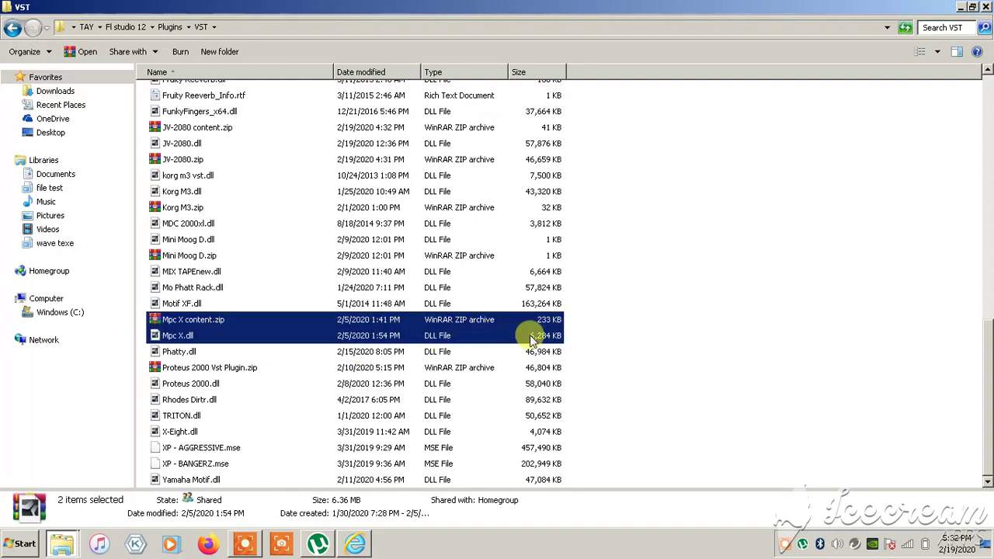
pyautogui.rightClick(214, 329)
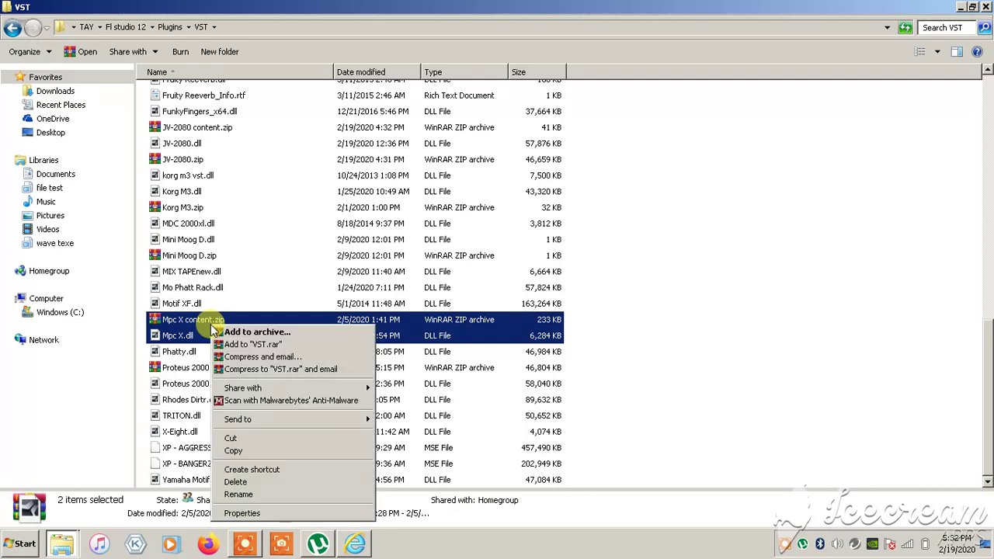
pyautogui.click(264, 452)
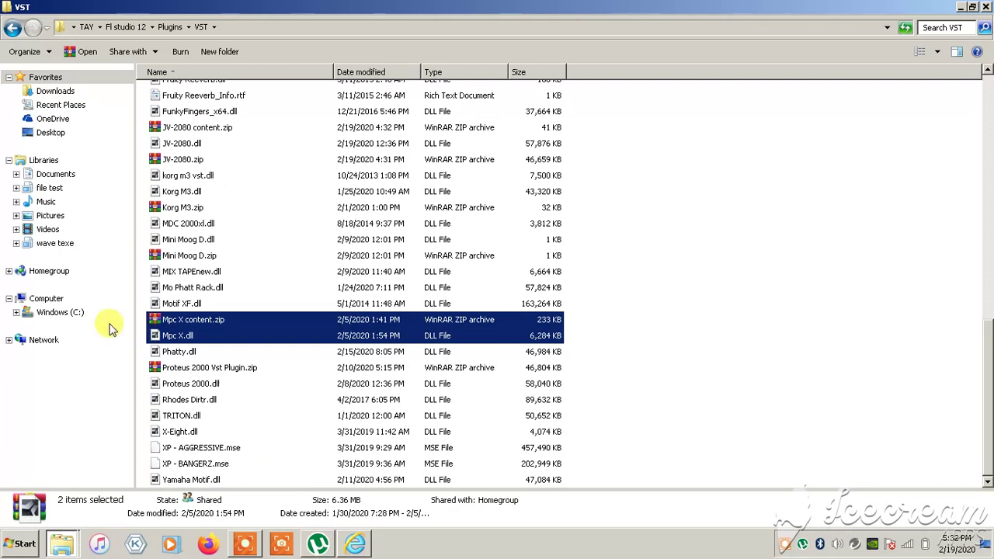
# Step: Navigate to the C:\Program Files\Vstplugins folder
pyautogui.click(62, 313)
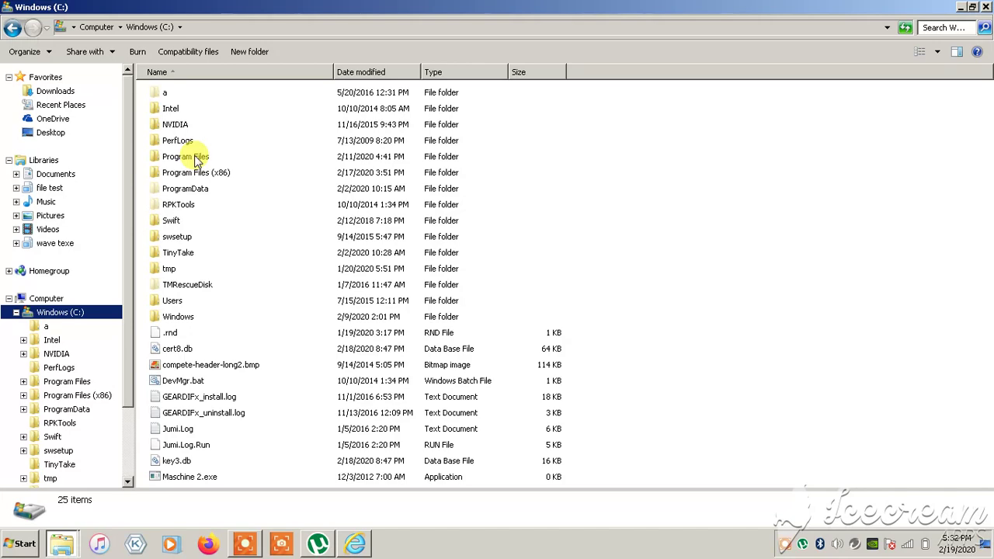
pyautogui.doubleClick(196, 160)
pyautogui.click(10, 28)
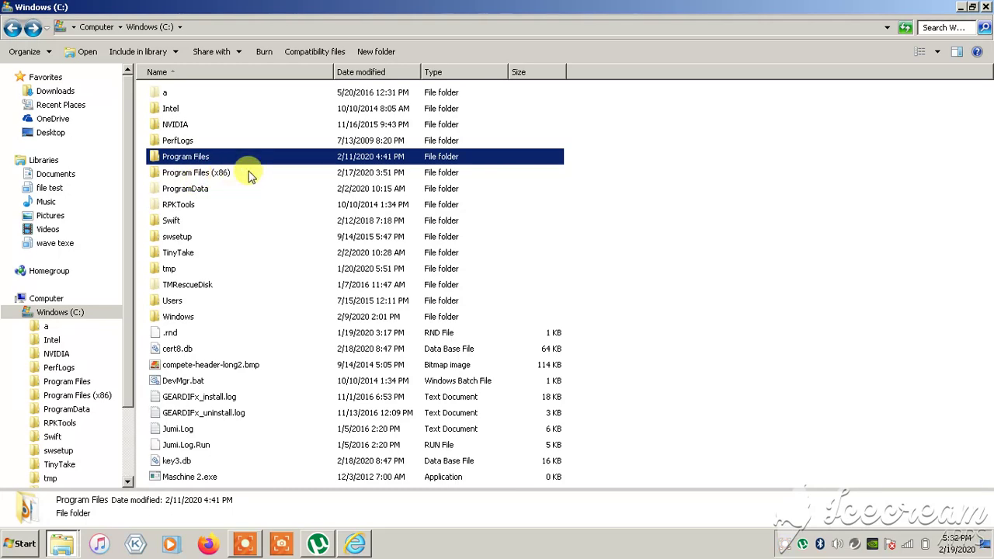
pyautogui.doubleClick(195, 158)
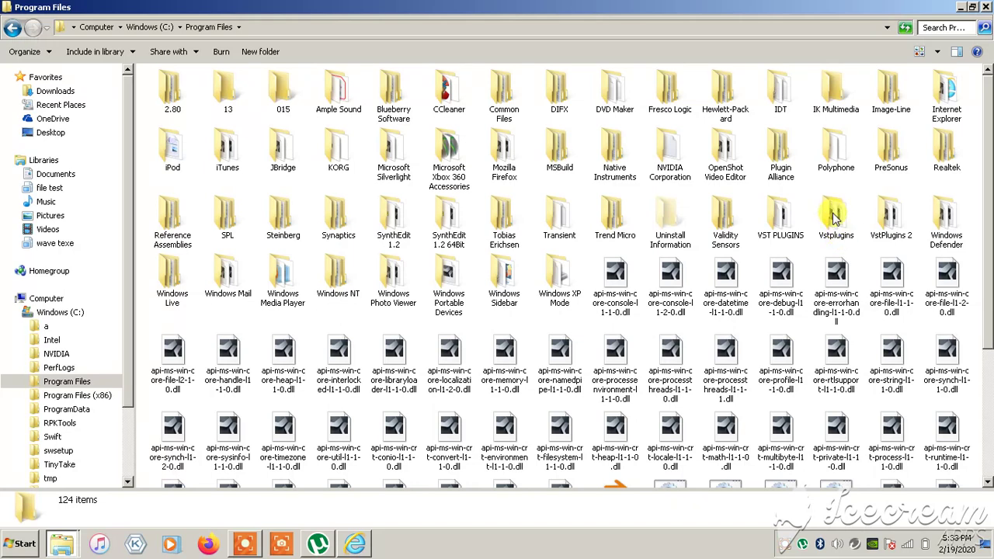
pyautogui.doubleClick(836, 216)
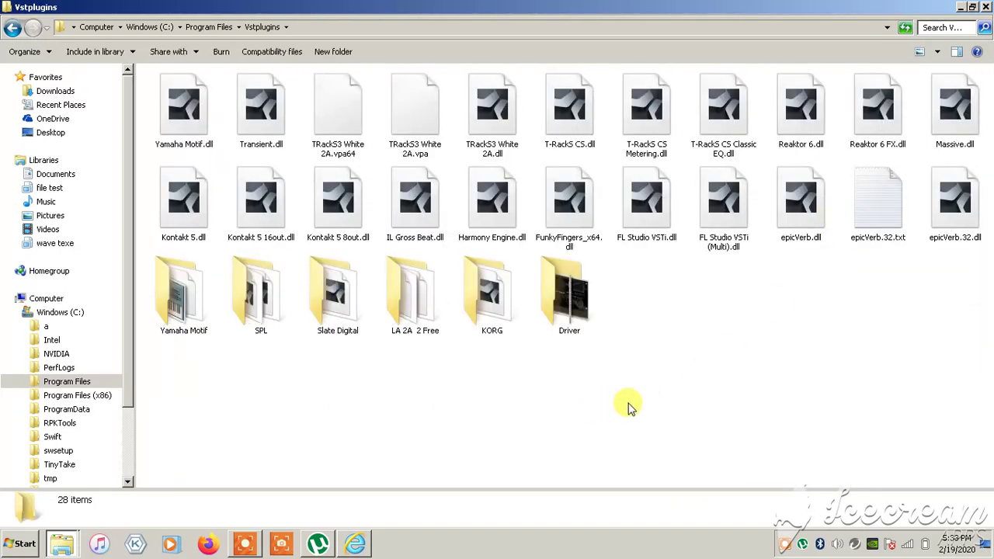
# Step: Paste the two Mpc X files into Vstplugins with administrator permission
pyautogui.rightClick(223, 395)
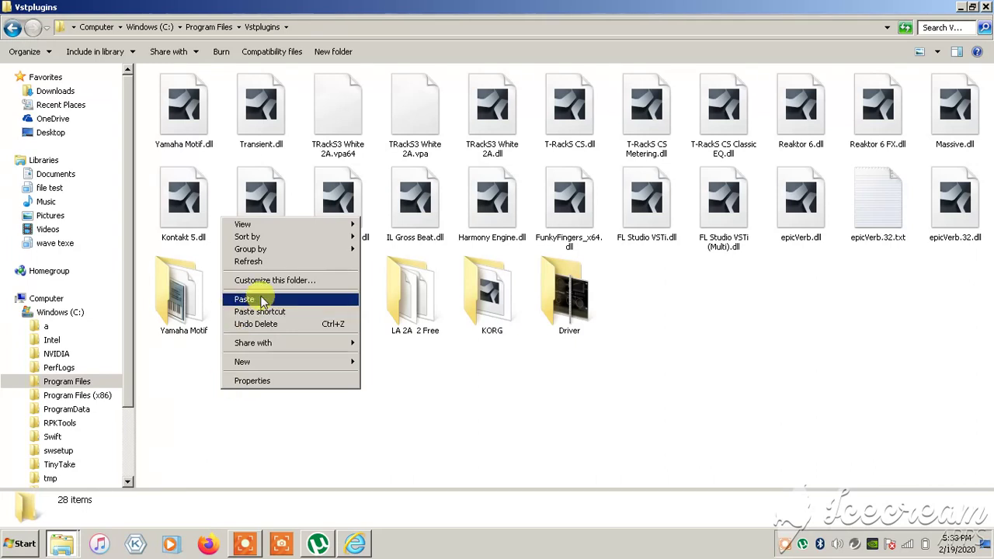
pyautogui.click(262, 301)
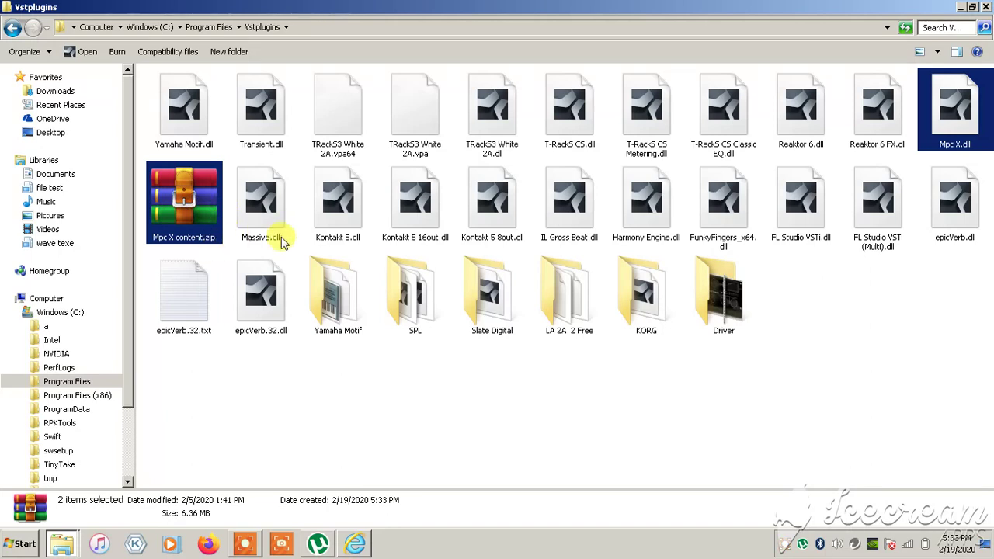
pyautogui.click(276, 191)
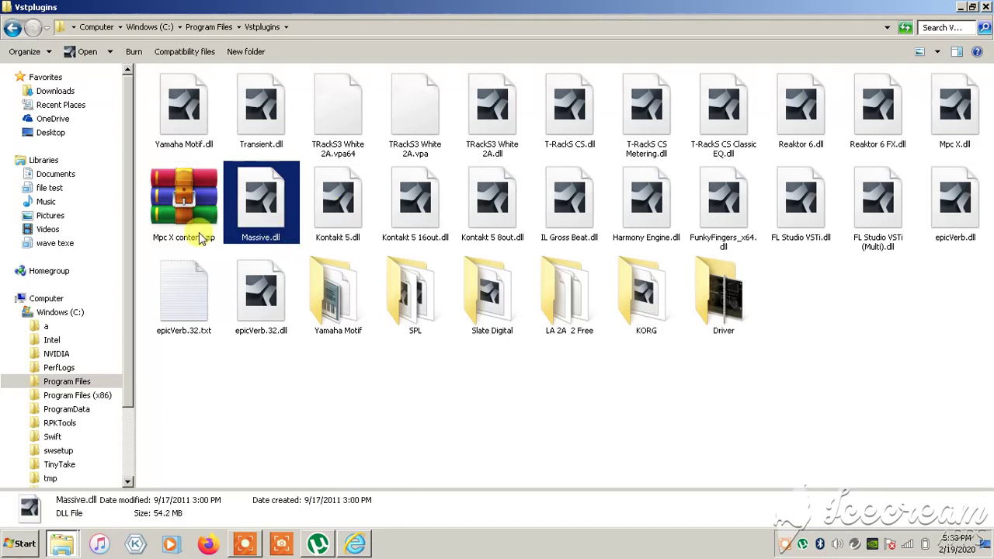
# Step: Extract the Mpc X folder from Mpc X content.zip into Vstplugins using WinRAR
pyautogui.doubleClick(194, 199)
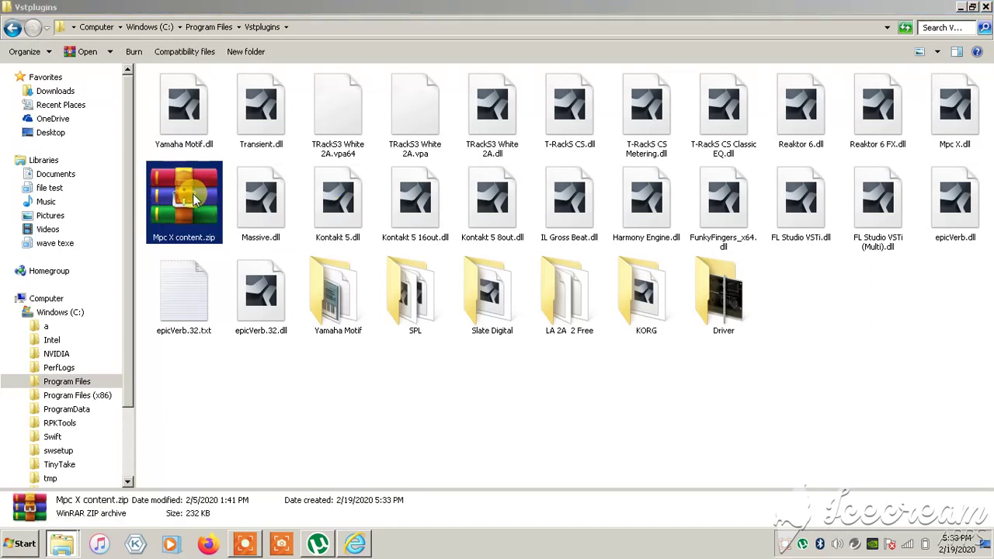
pyautogui.click(149, 250)
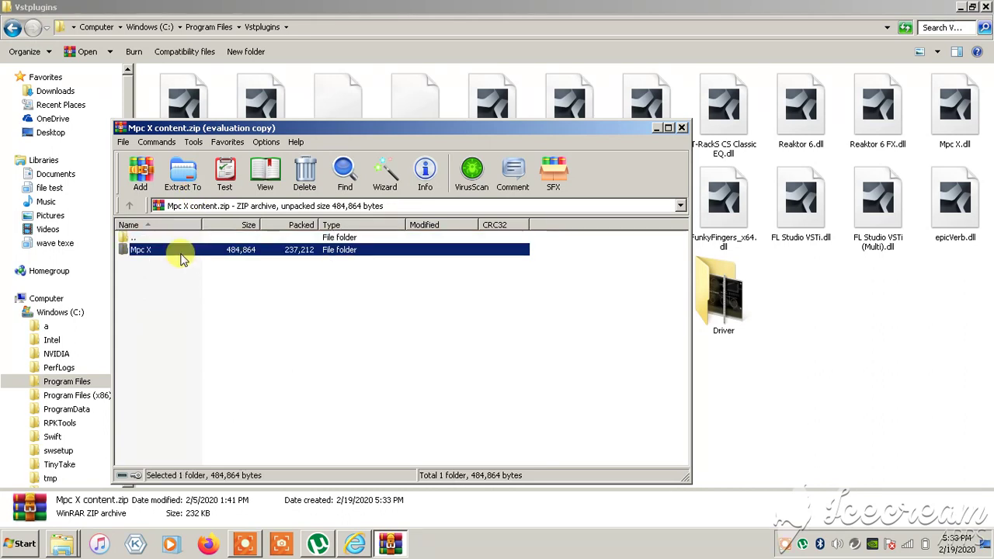
pyautogui.moveTo(144, 259)
pyautogui.mouseDown()
pyautogui.moveTo(132, 248)
pyautogui.moveTo(453, 251)
pyautogui.moveTo(80, 265)
pyautogui.moveTo(161, 254)
pyautogui.moveTo(140, 256)
pyautogui.mouseUp()
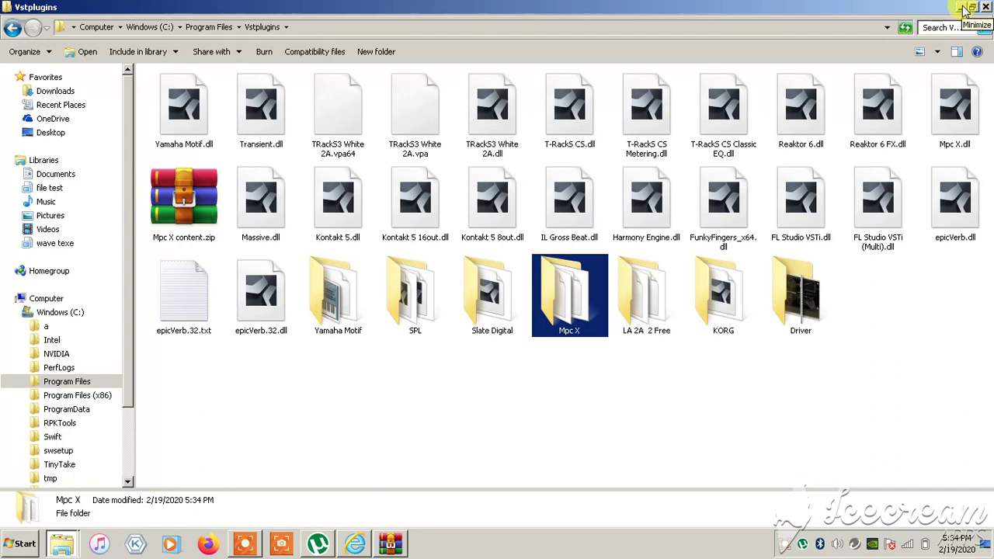
# Step: Minimize the Explorer and WinRAR windows and launch FL Studio 12
pyautogui.click(962, 7)
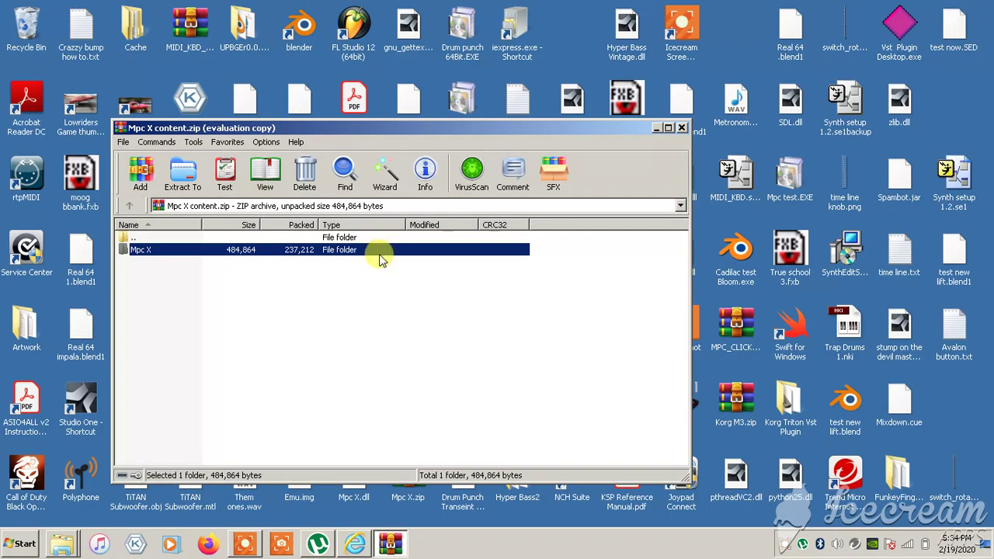
pyautogui.click(657, 129)
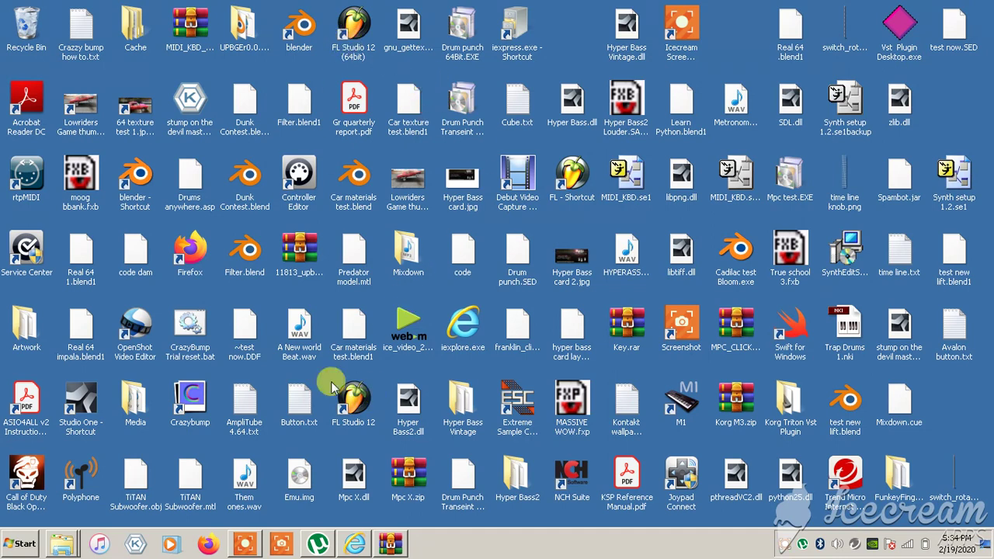
pyautogui.doubleClick(368, 403)
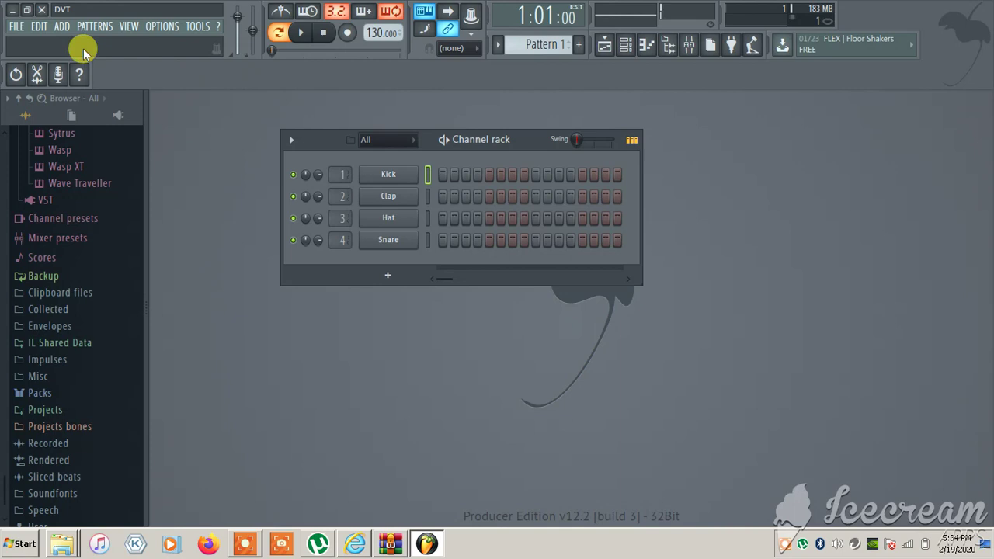
# Step: Bring up the Select generator plugin list via Add > Channel > More plugins
pyautogui.click(62, 27)
pyautogui.moveTo(78, 46)
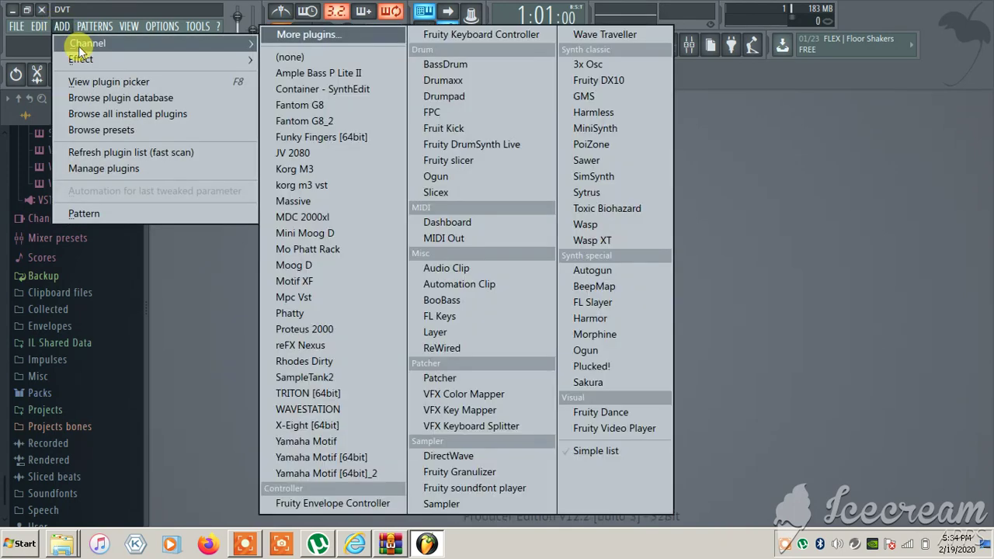
pyautogui.click(320, 38)
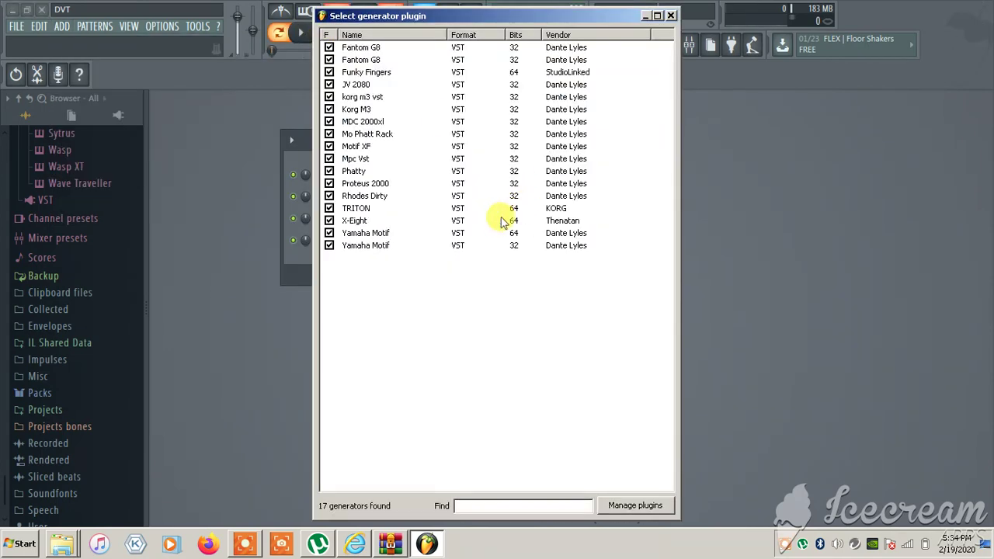
# Step: Rescan the plugin search paths in Plugin Manager, finding 35 plugins including Mpc Vst
pyautogui.click(634, 506)
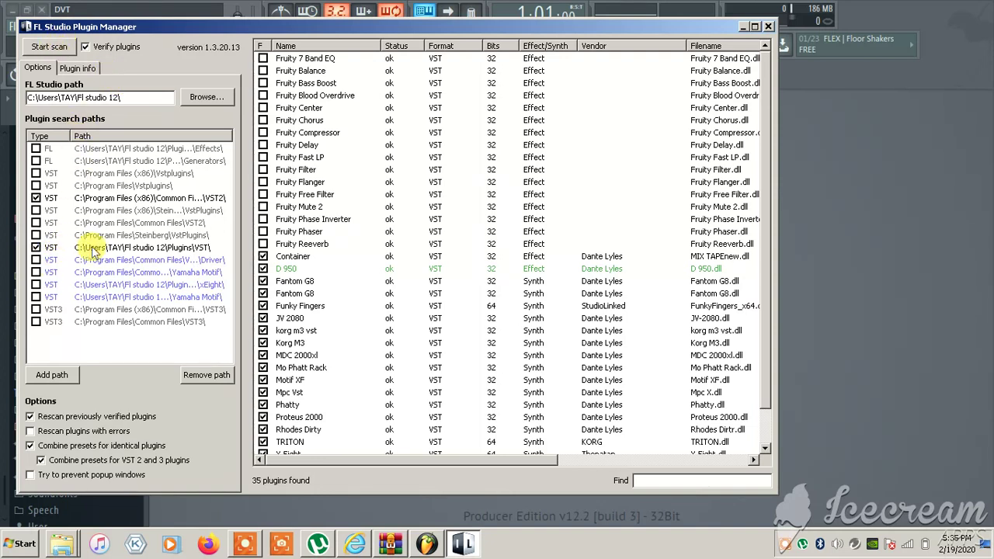
pyautogui.click(37, 186)
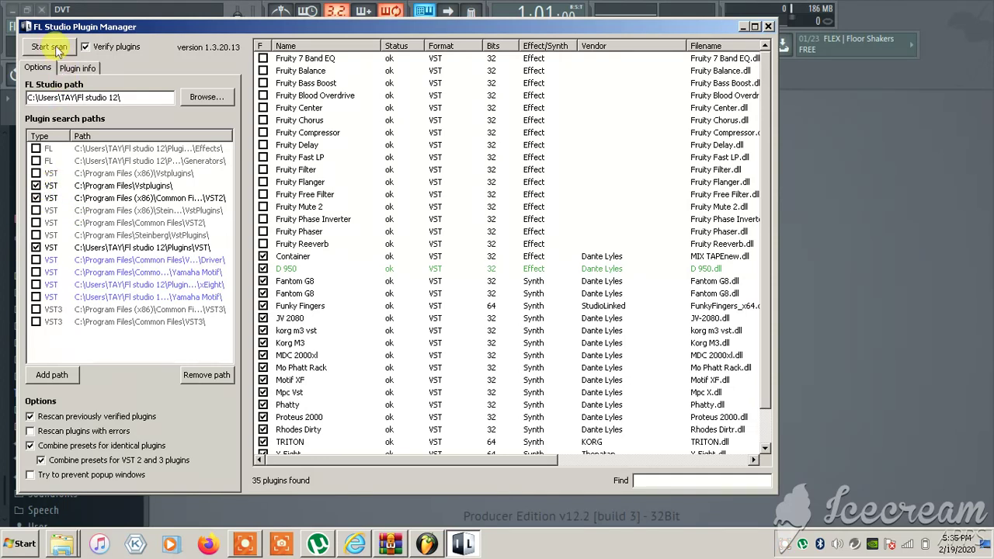
pyautogui.click(37, 187)
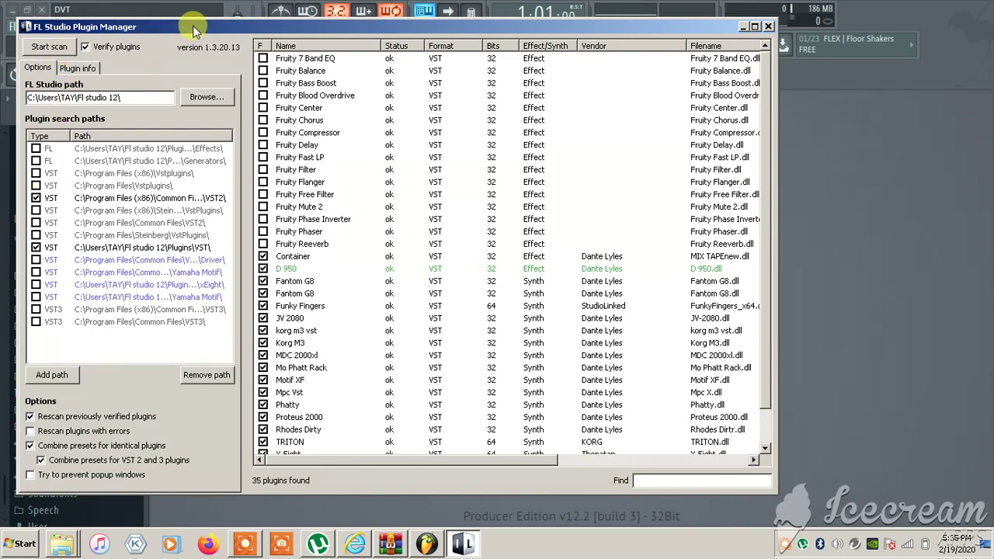
pyautogui.moveTo(177, 29); pyautogui.dragTo(211, 30)
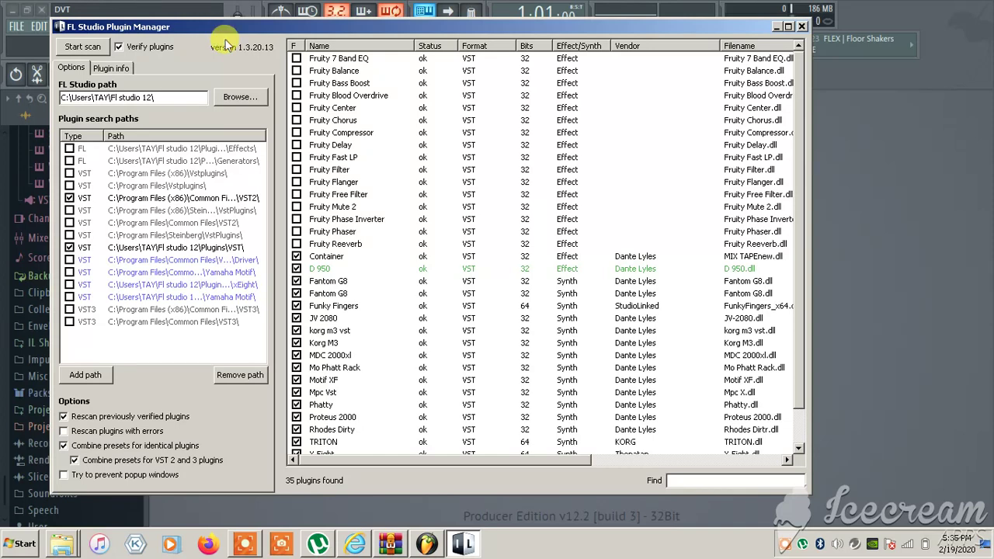
pyautogui.click(83, 48)
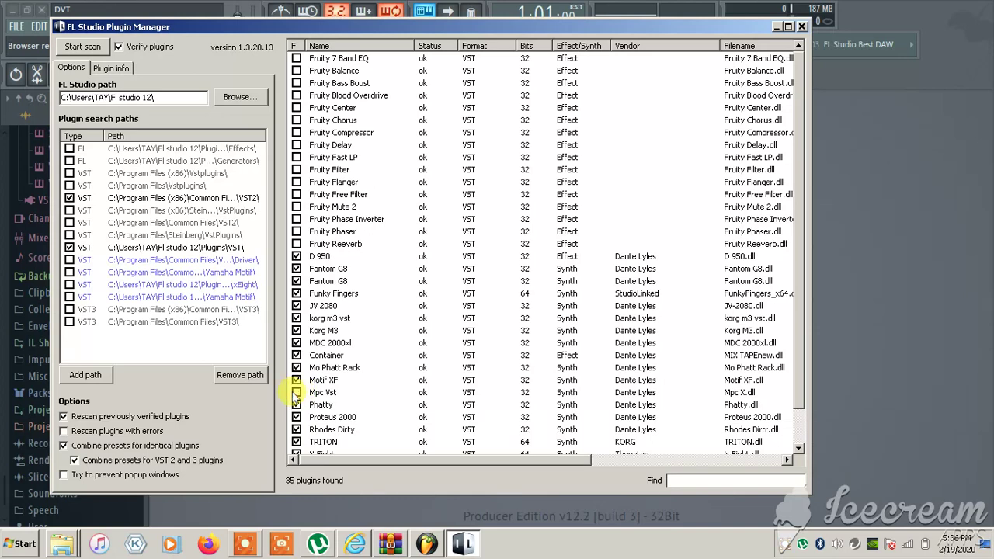
# Step: Mark Mpc Vst as a favourite and load it as a new channel, dismissing the notices
pyautogui.click(297, 392)
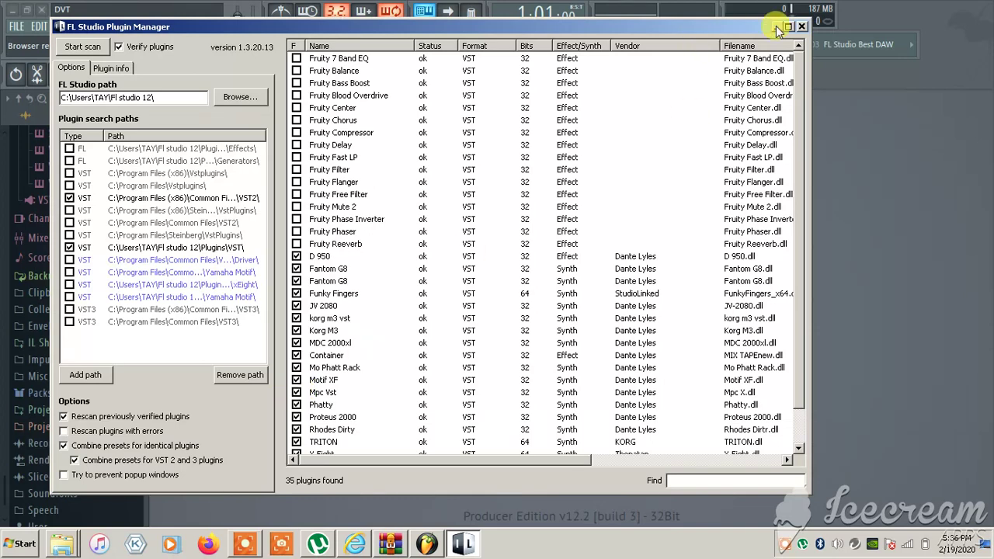
pyautogui.click(802, 28)
pyautogui.click(62, 25)
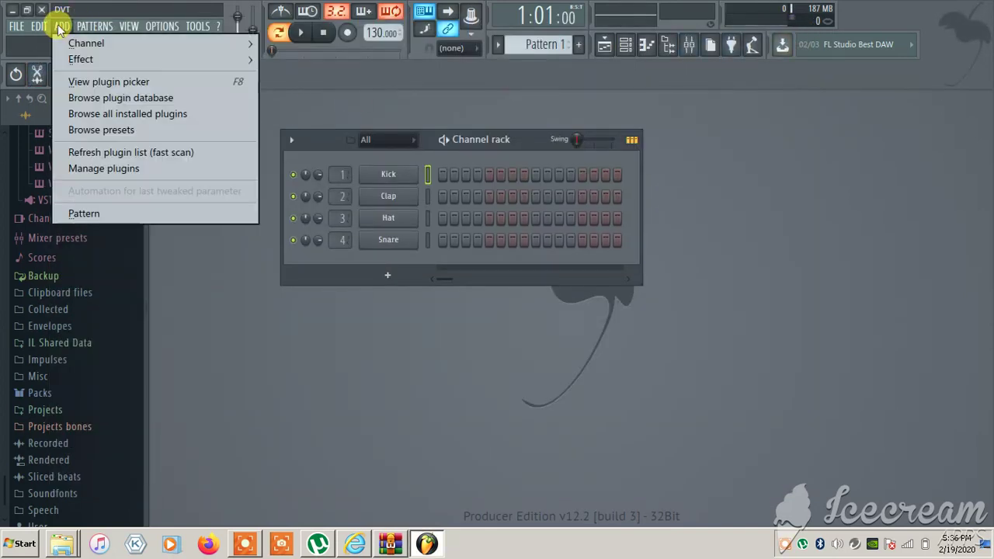
pyautogui.moveTo(74, 47)
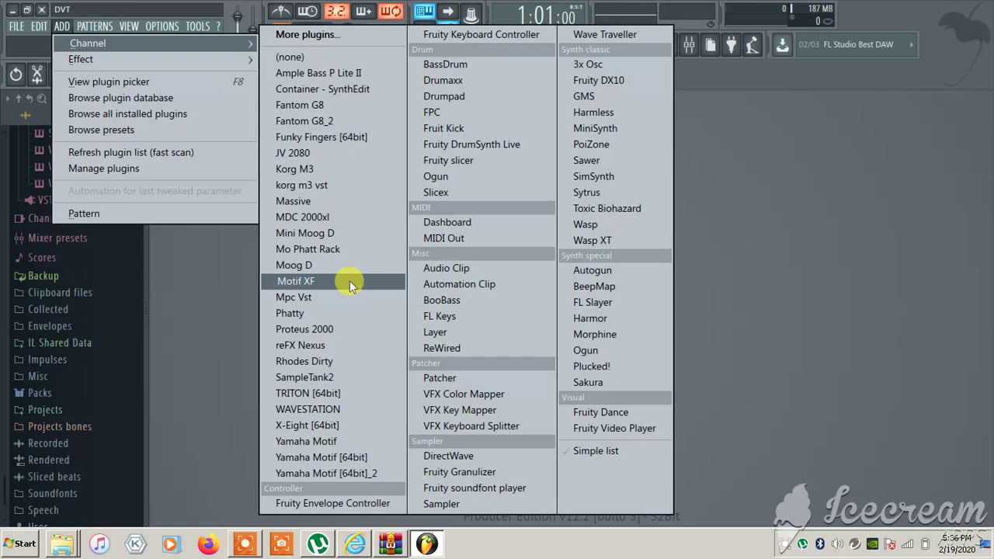
pyautogui.click(331, 301)
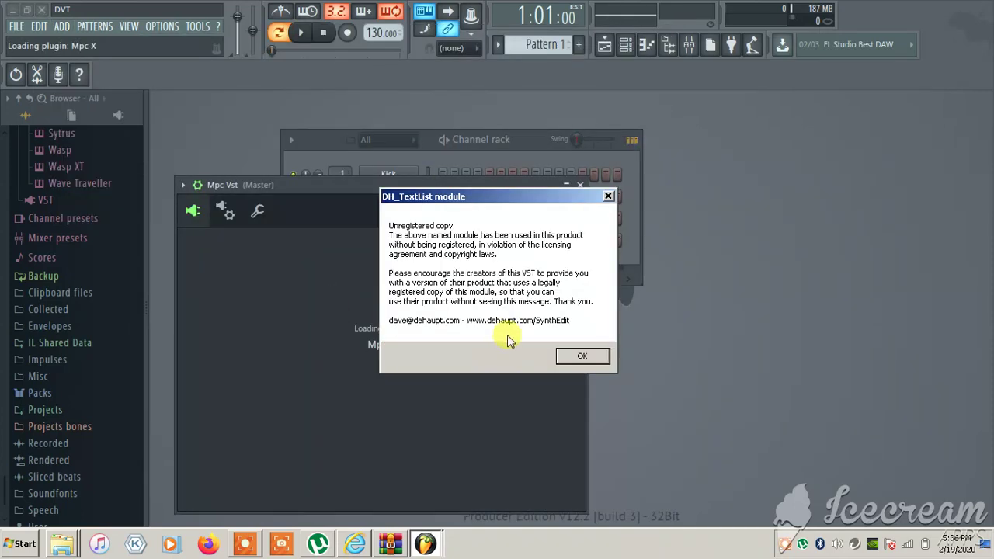
pyautogui.click(574, 359)
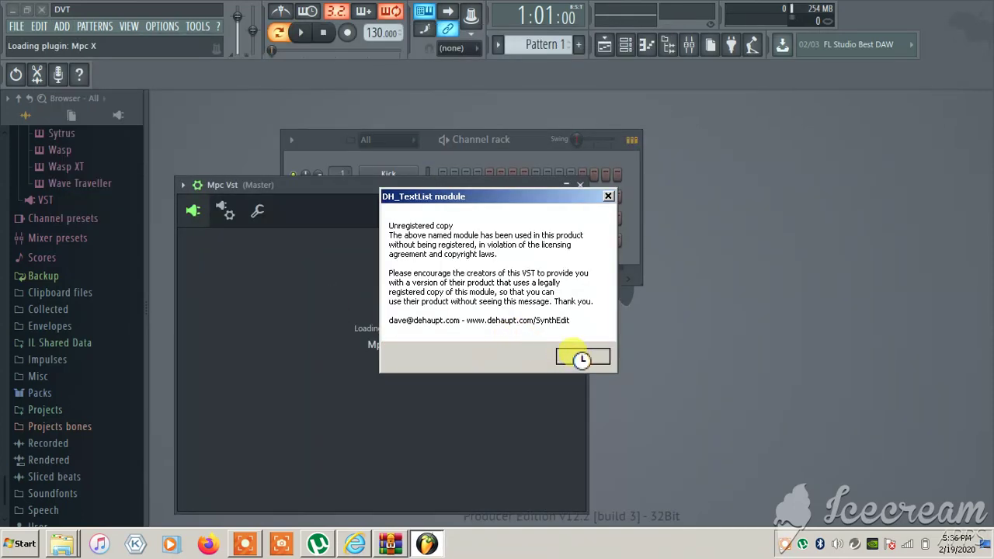
pyautogui.click(578, 357)
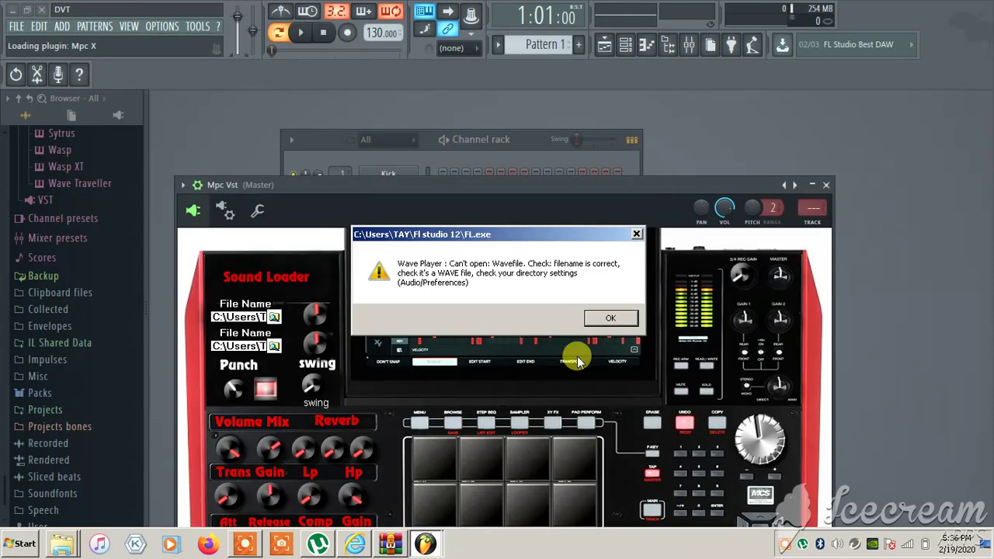
pyautogui.click(614, 320)
# Step: Set the Mpc Vst plugin's number field to 7
pyautogui.moveTo(559, 184); pyautogui.dragTo(534, 86)
pyautogui.click(480, 163)
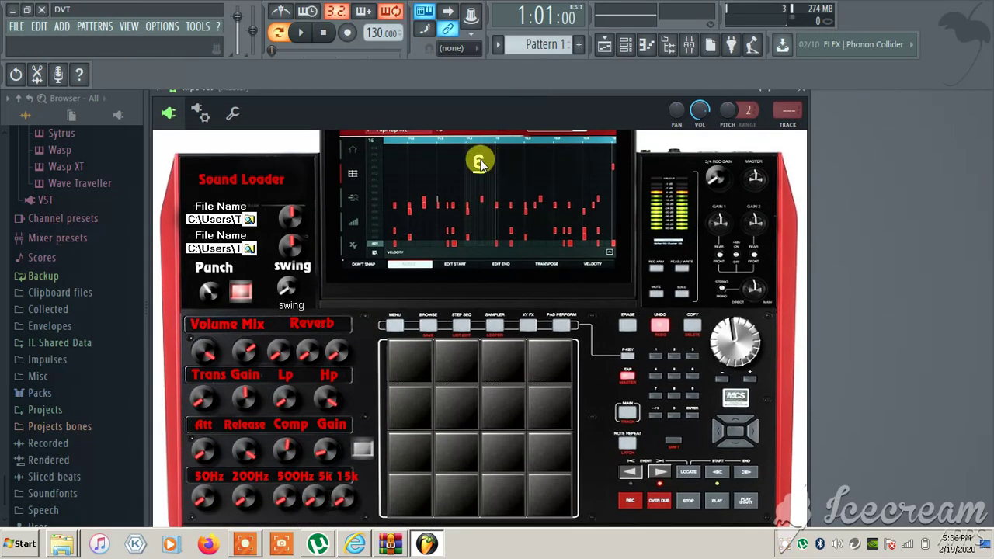
pyautogui.click(423, 198)
pyautogui.click(435, 174)
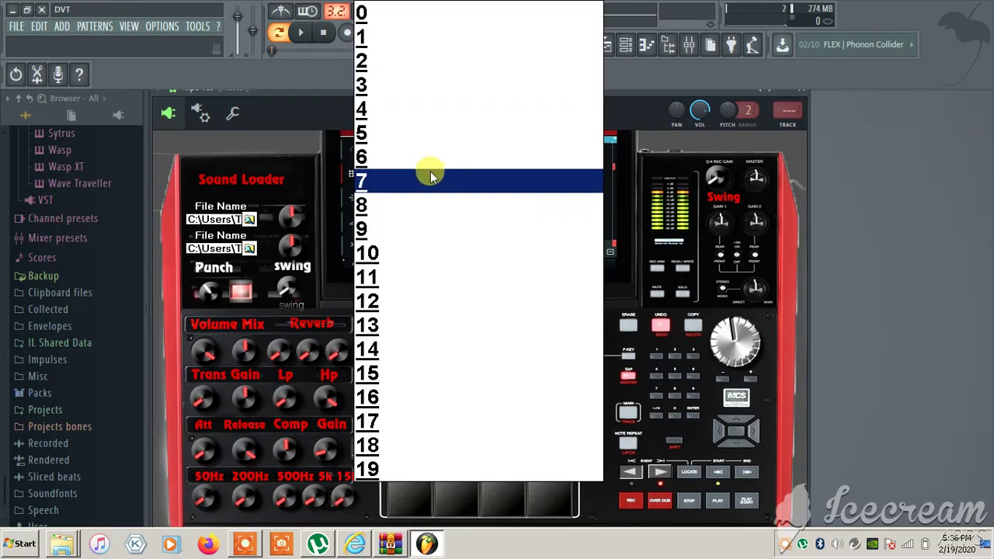
pyautogui.click(425, 181)
pyautogui.moveTo(435, 106); pyautogui.dragTo(506, 89)
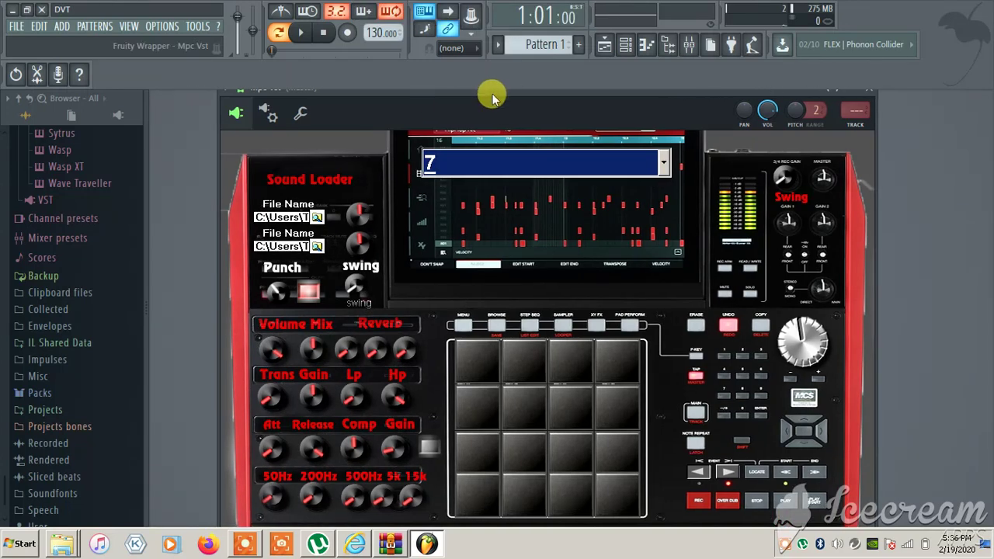